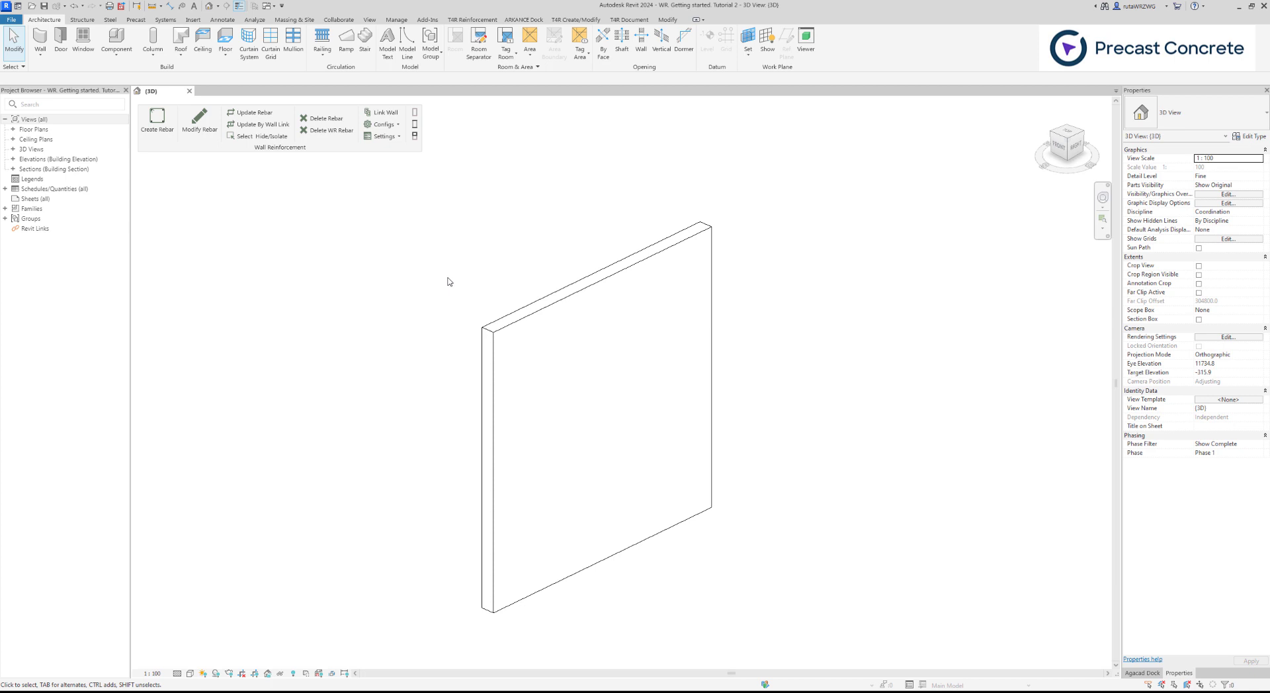
From Configs, open Wall Configurations and choose Create New from the '...' options
click(386, 125)
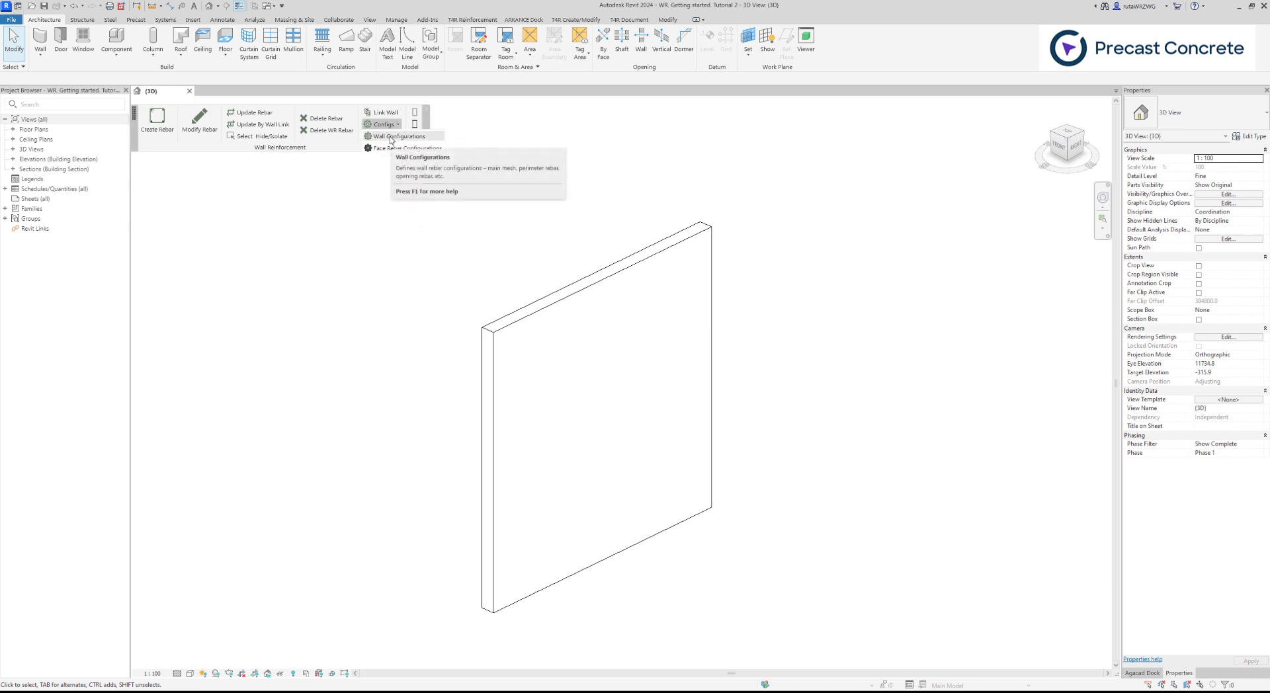
click(390, 137)
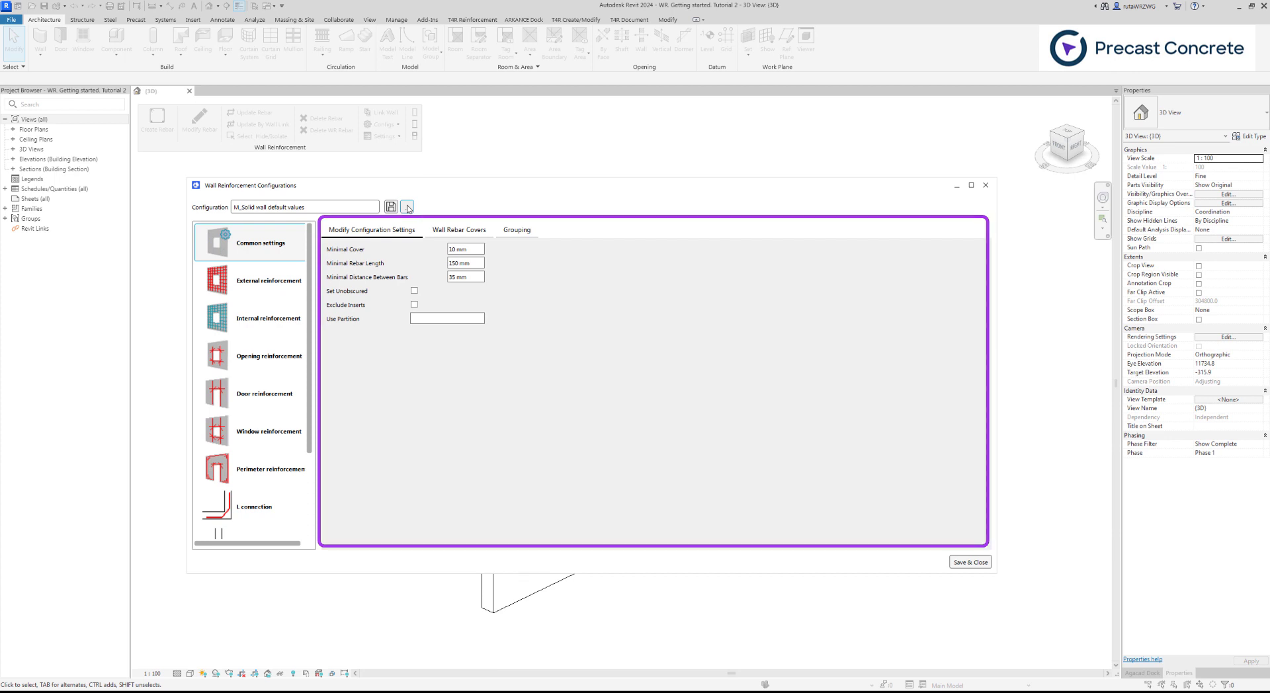
click(406, 207)
click(419, 260)
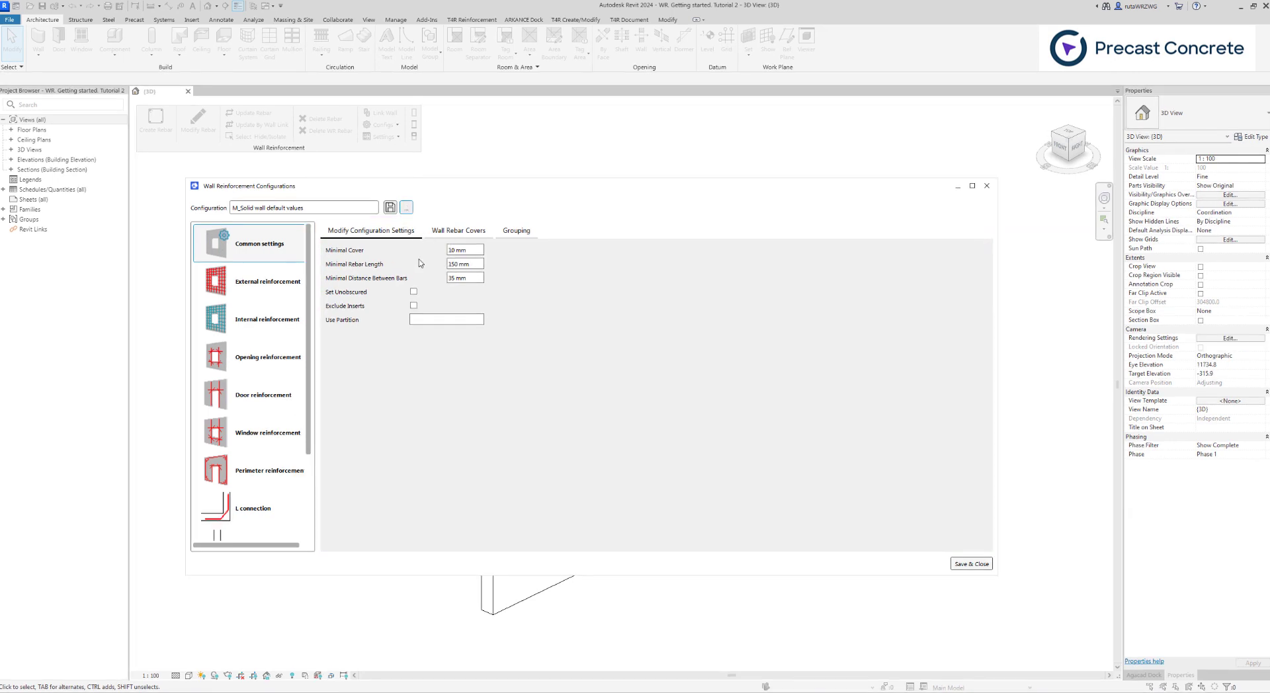
Name the new wall reinforcement configuration 'Generic 200mm' and confirm it
drag(187, 160, 112, 161)
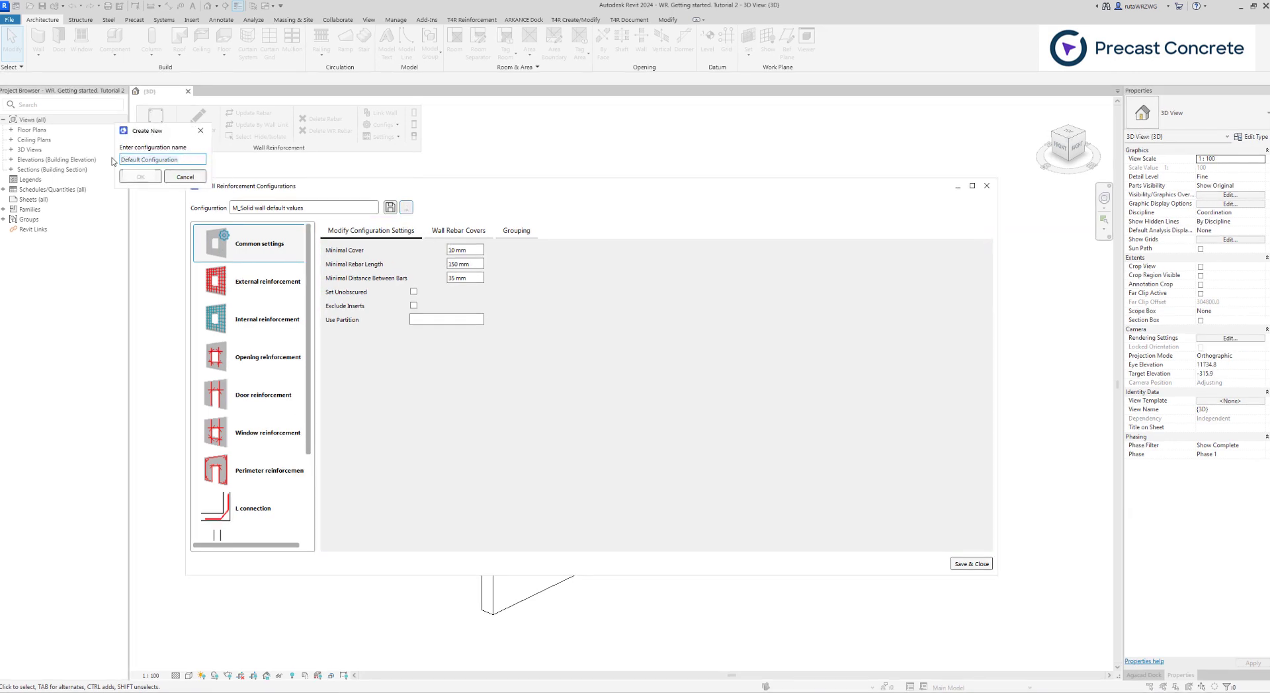
text(Generic 200mm)
click(141, 176)
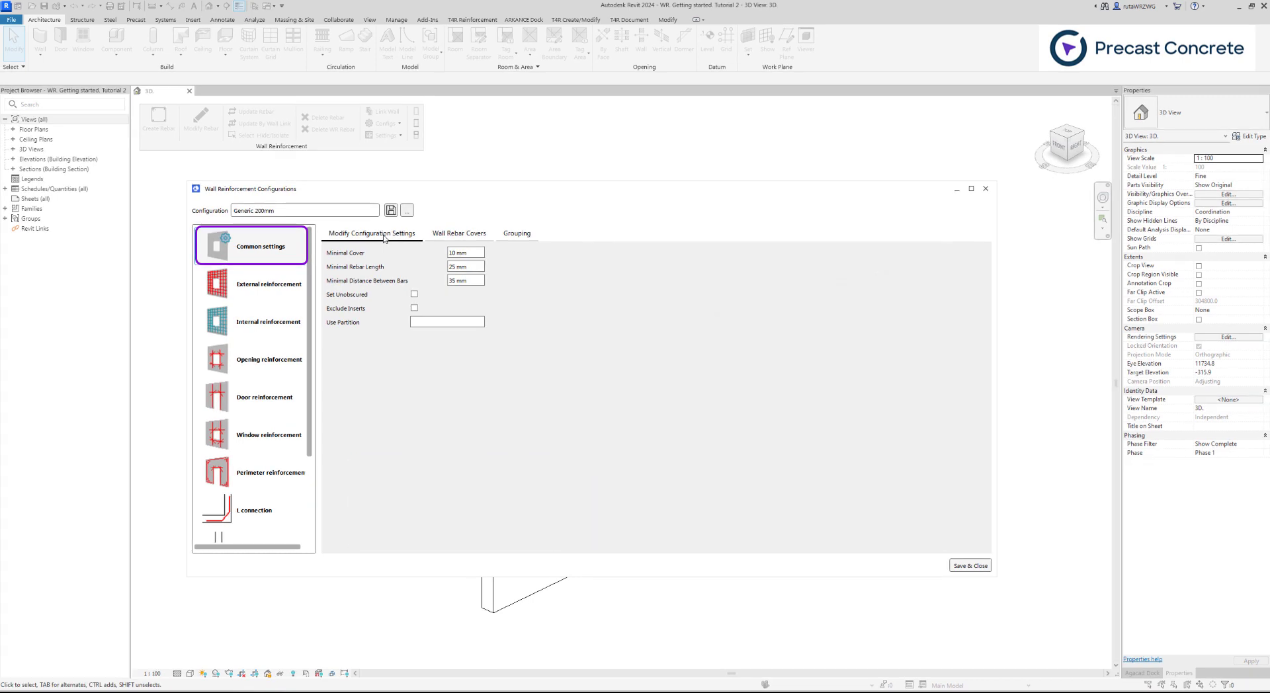
Adjust Use Partition and turn on Exclude Inserts in the Generic 200mm Common settings
click(425, 321)
text(P1)
click(414, 308)
click(453, 234)
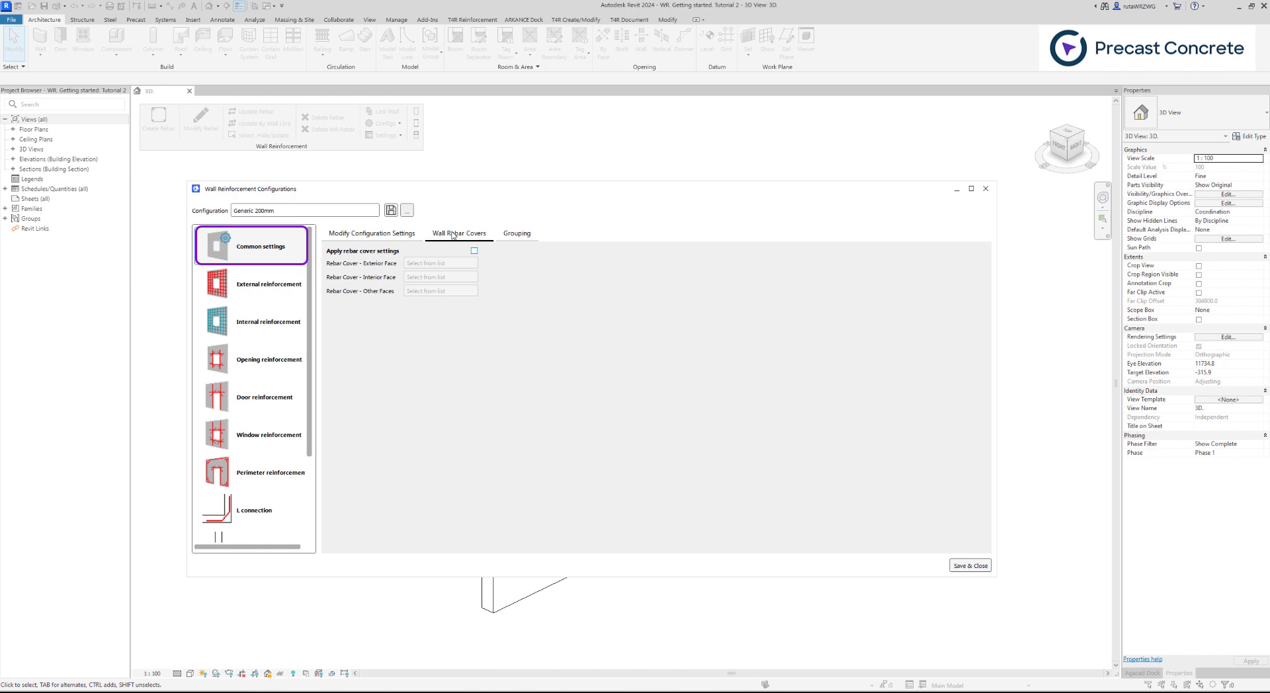
Apply rebar cover settings with 25mm exterior, interior and other-face covers
click(474, 251)
click(449, 264)
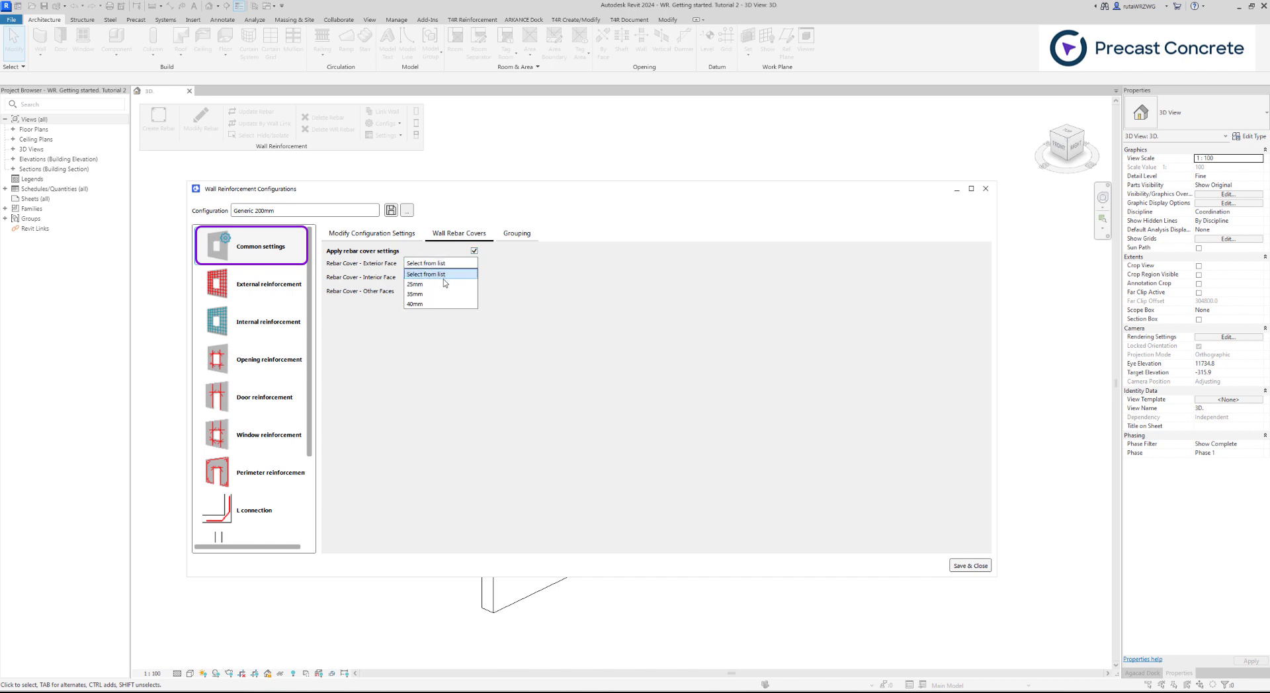
click(443, 284)
click(443, 284)
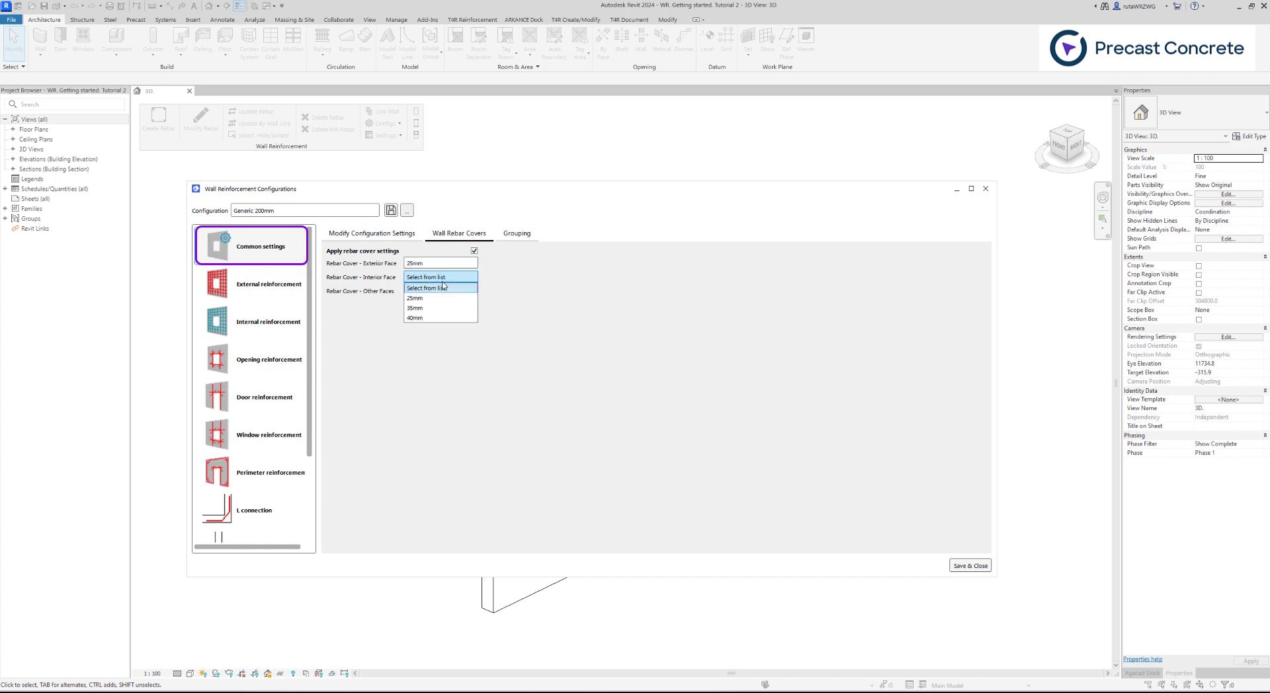
click(434, 299)
click(436, 292)
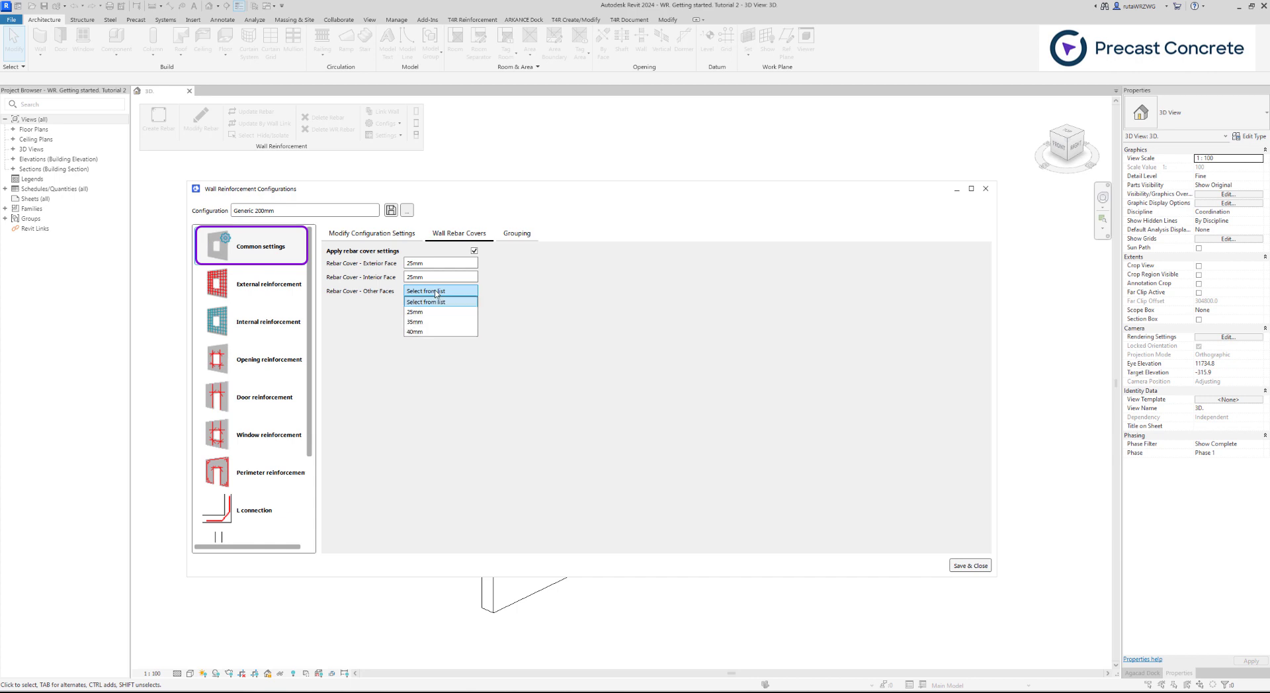
click(429, 311)
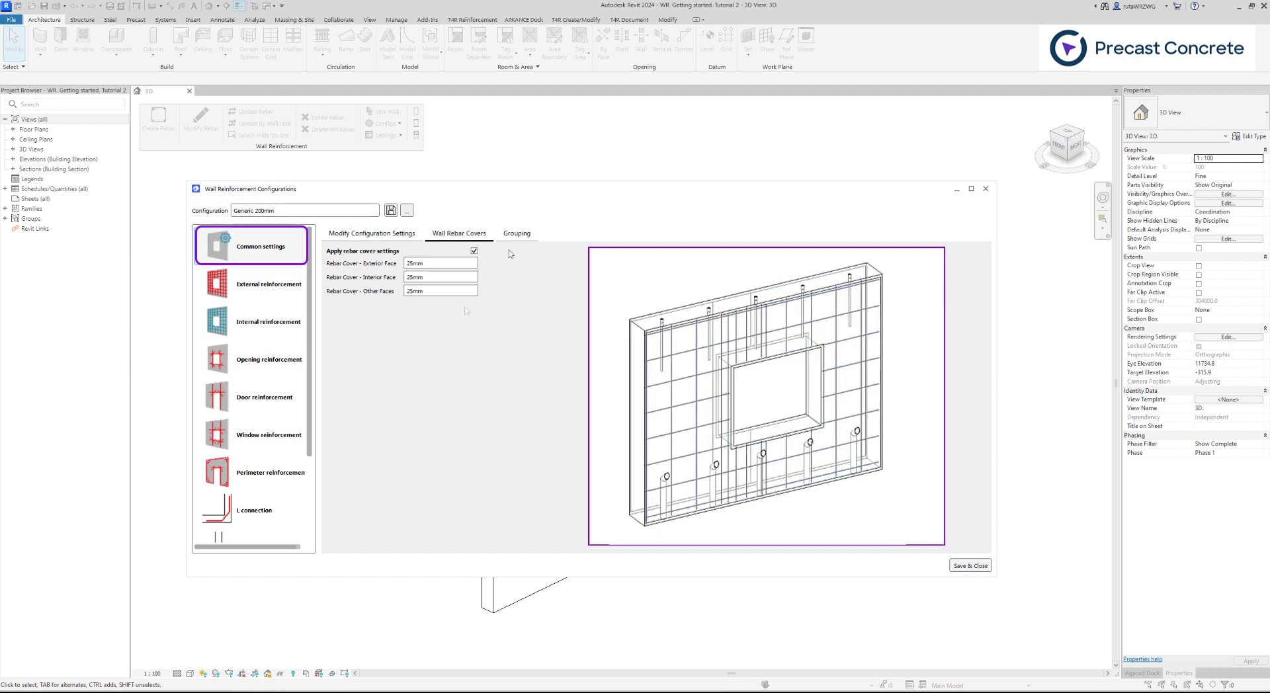
Assign Fabric Sheet 1 to the row in the fabric sheet reinforcement settings
scroll(303, 472, down, 3)
click(258, 509)
click(351, 290)
click(355, 311)
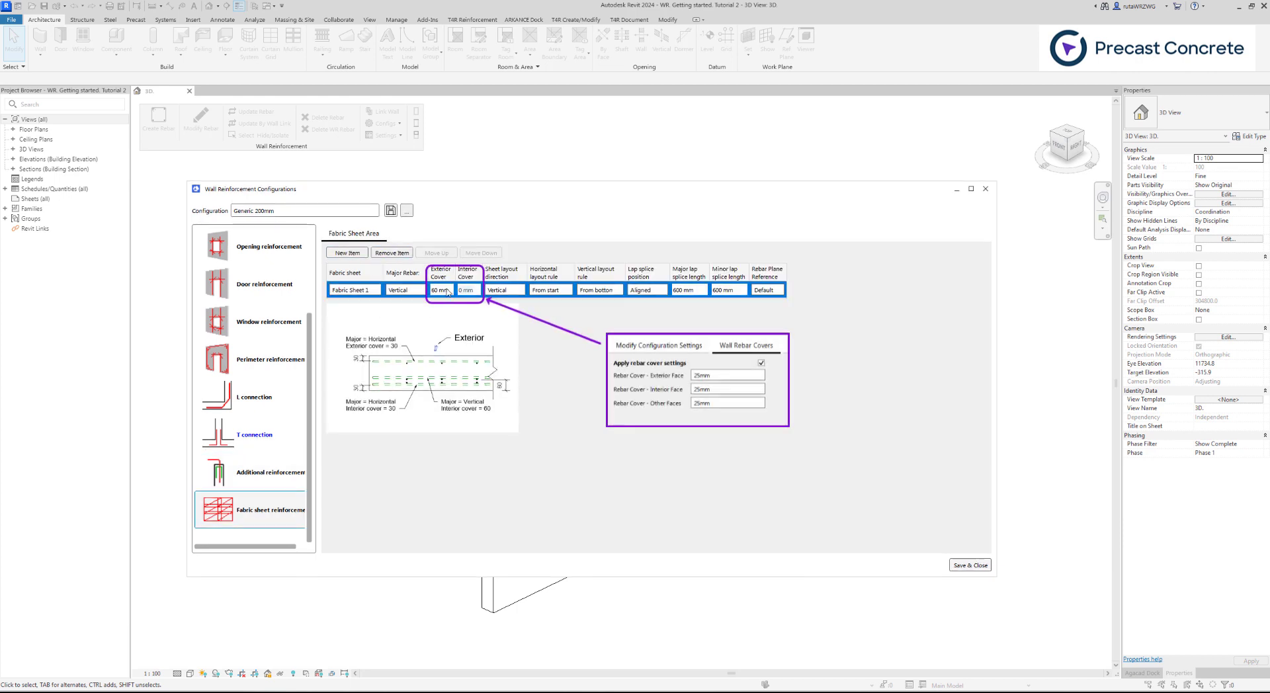
click(511, 308)
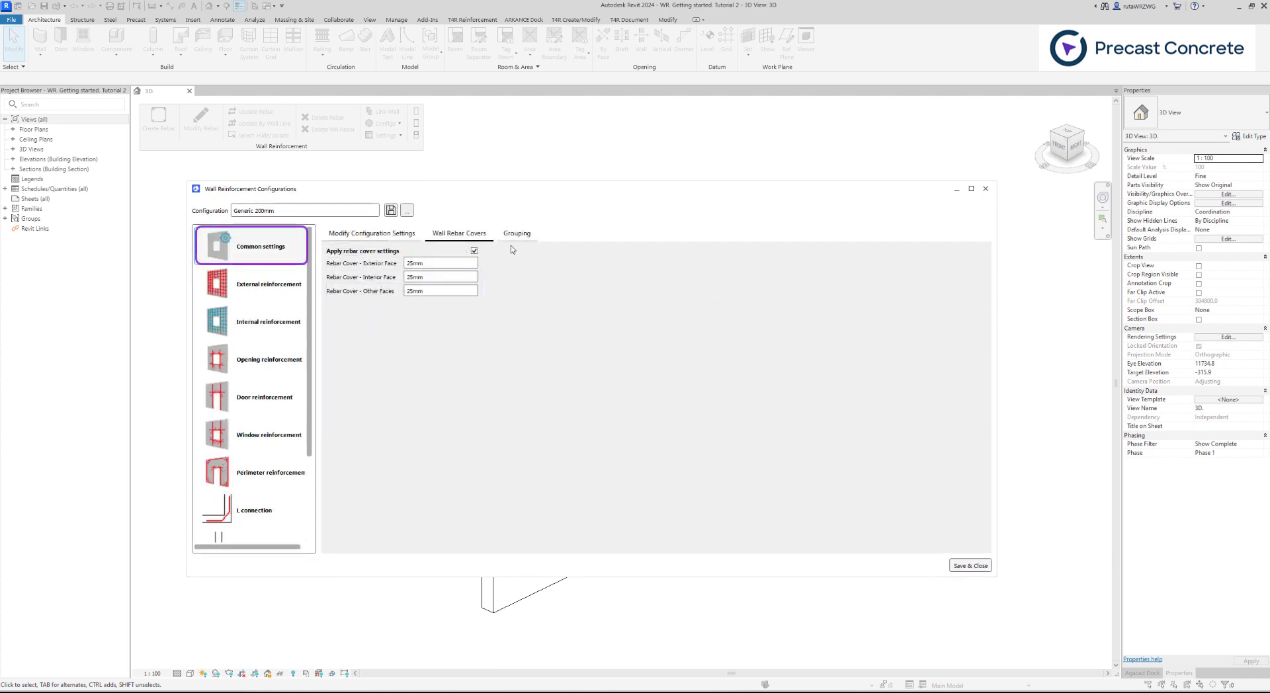
click(515, 236)
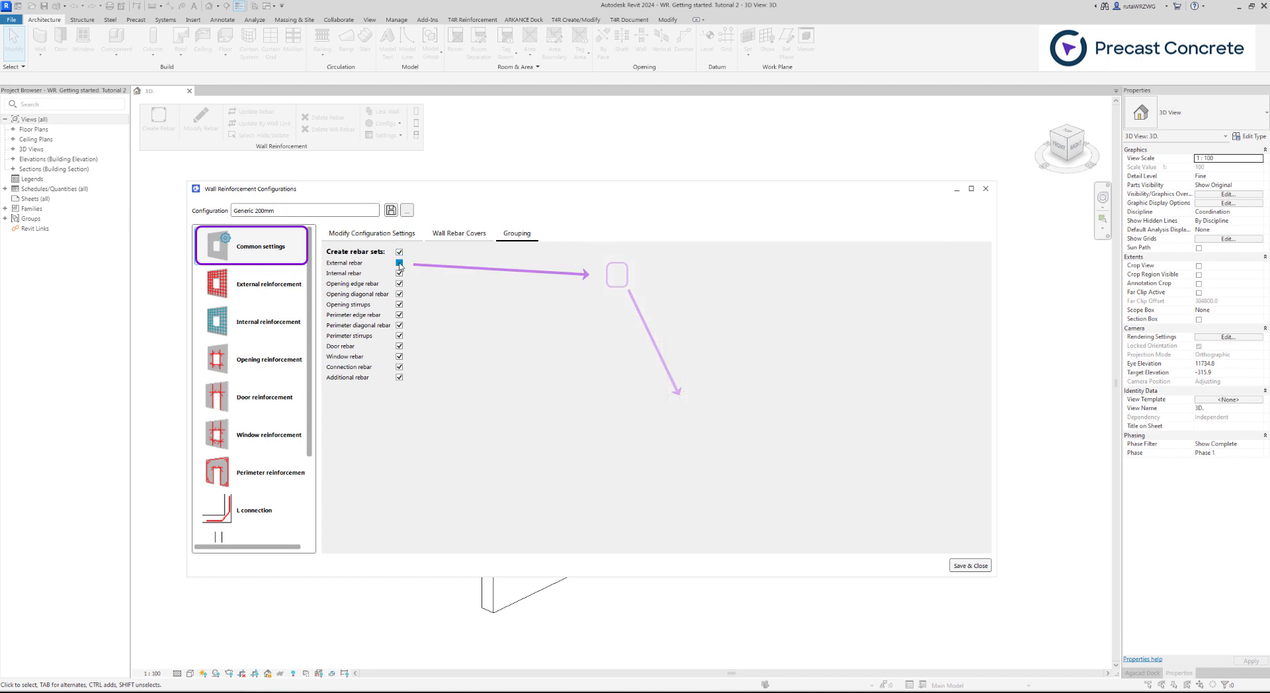
Select External reinforcement in the left list after reviewing the Grouping options
click(261, 288)
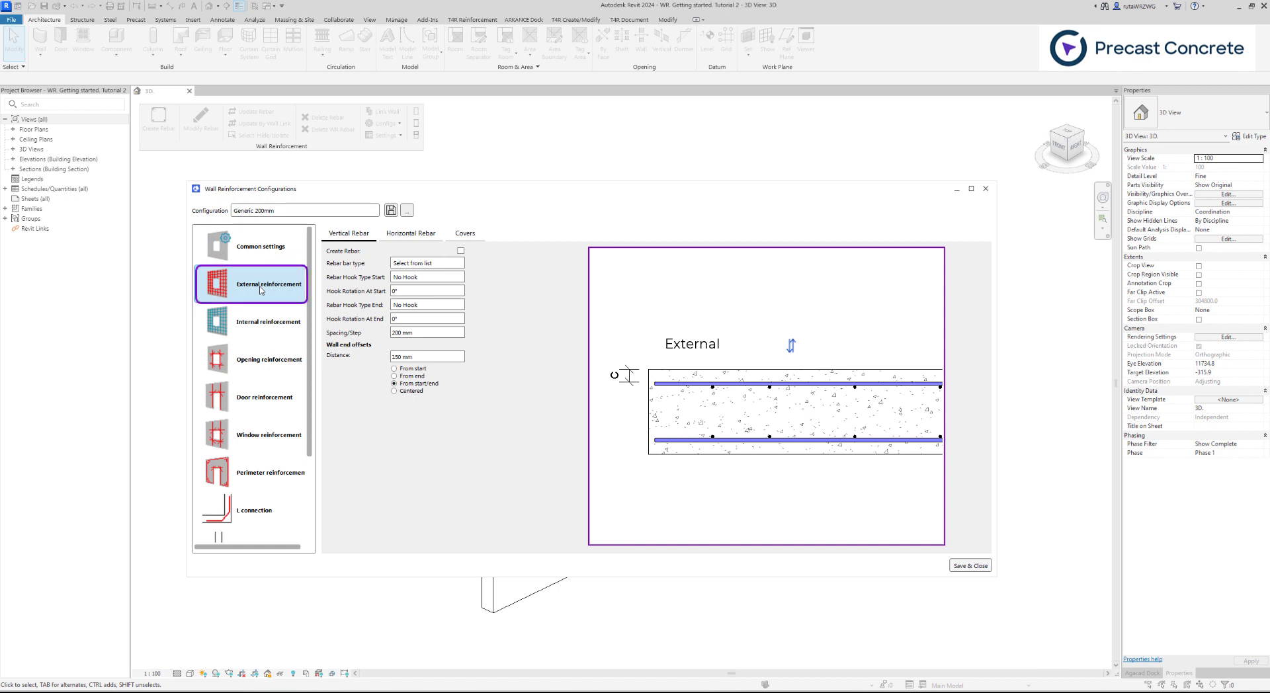
Enable external vertical rebar creation using H8 bars
key(Down)
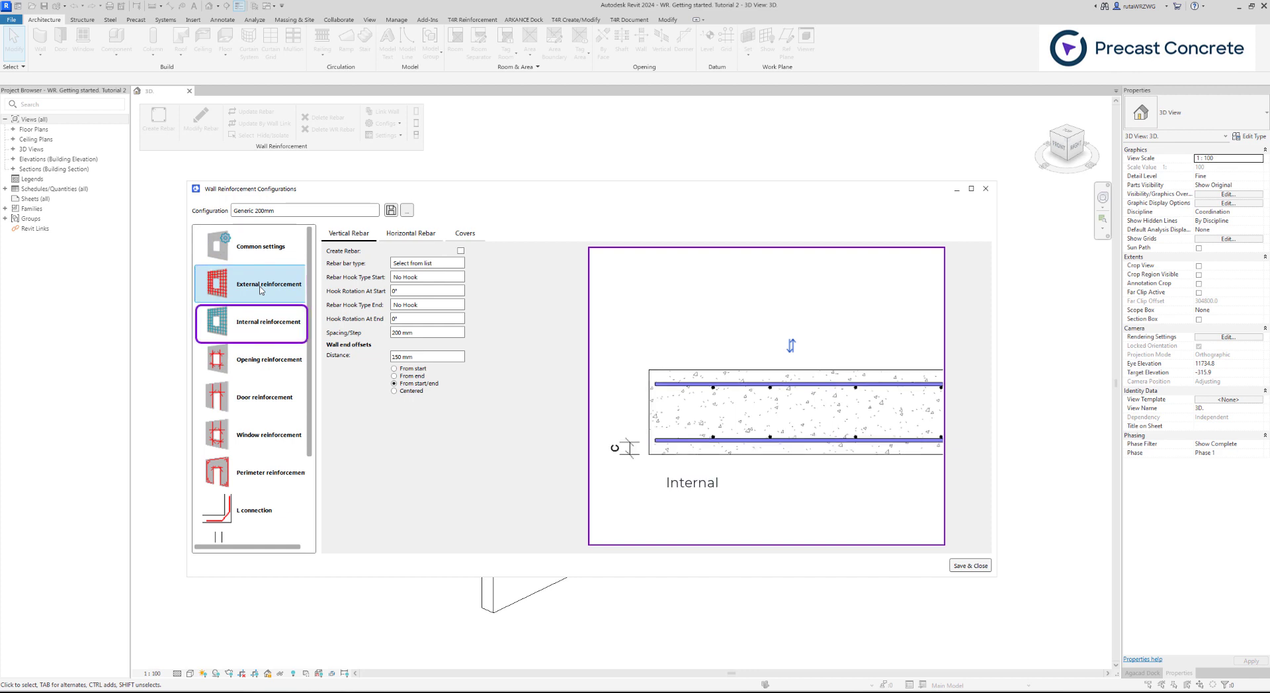
click(262, 290)
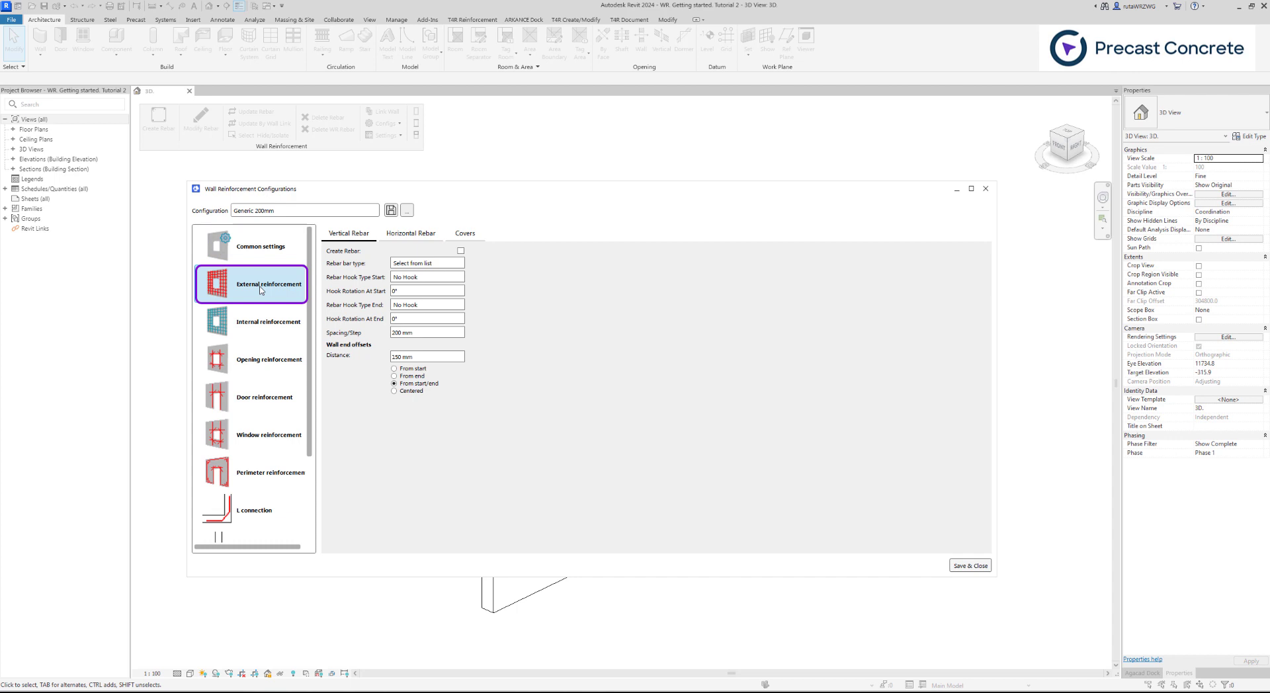
click(461, 251)
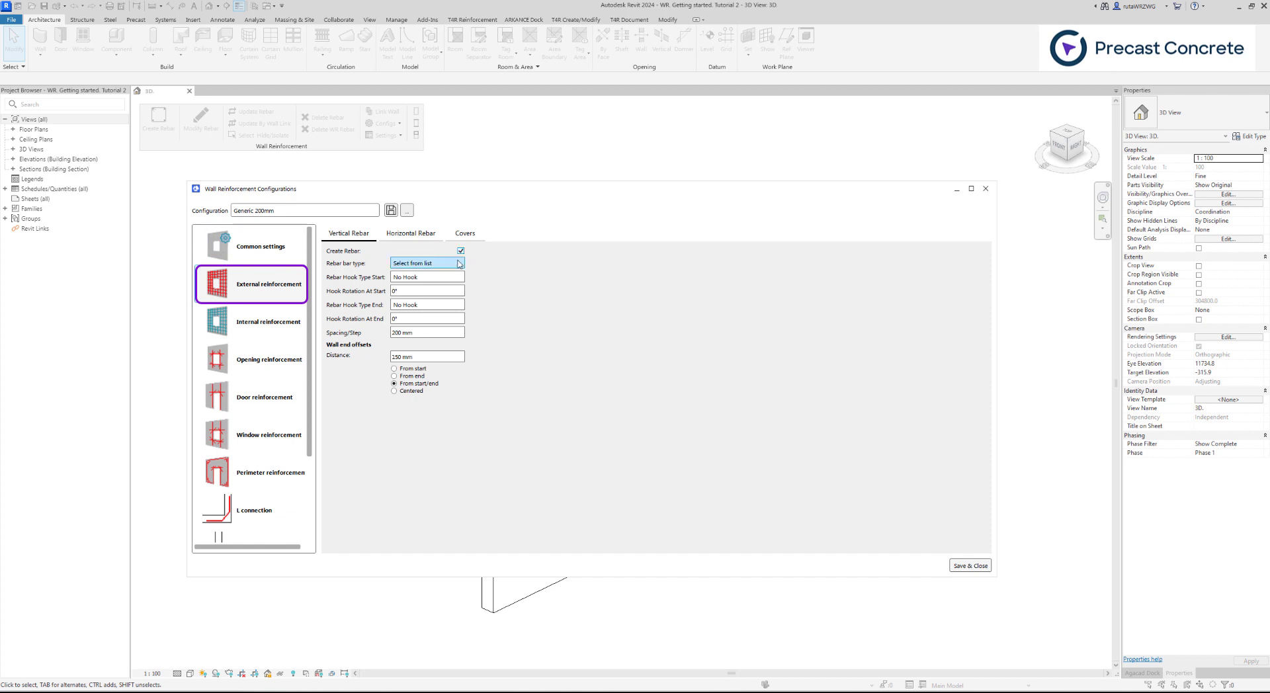
click(459, 264)
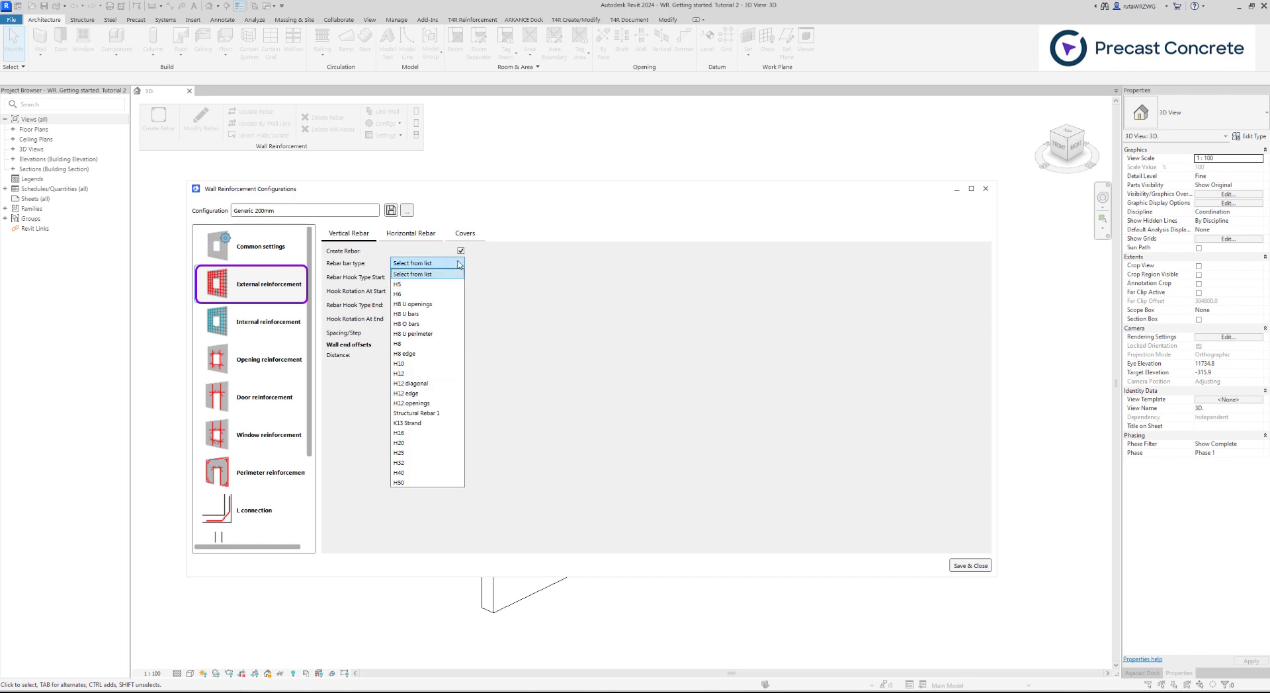
click(429, 344)
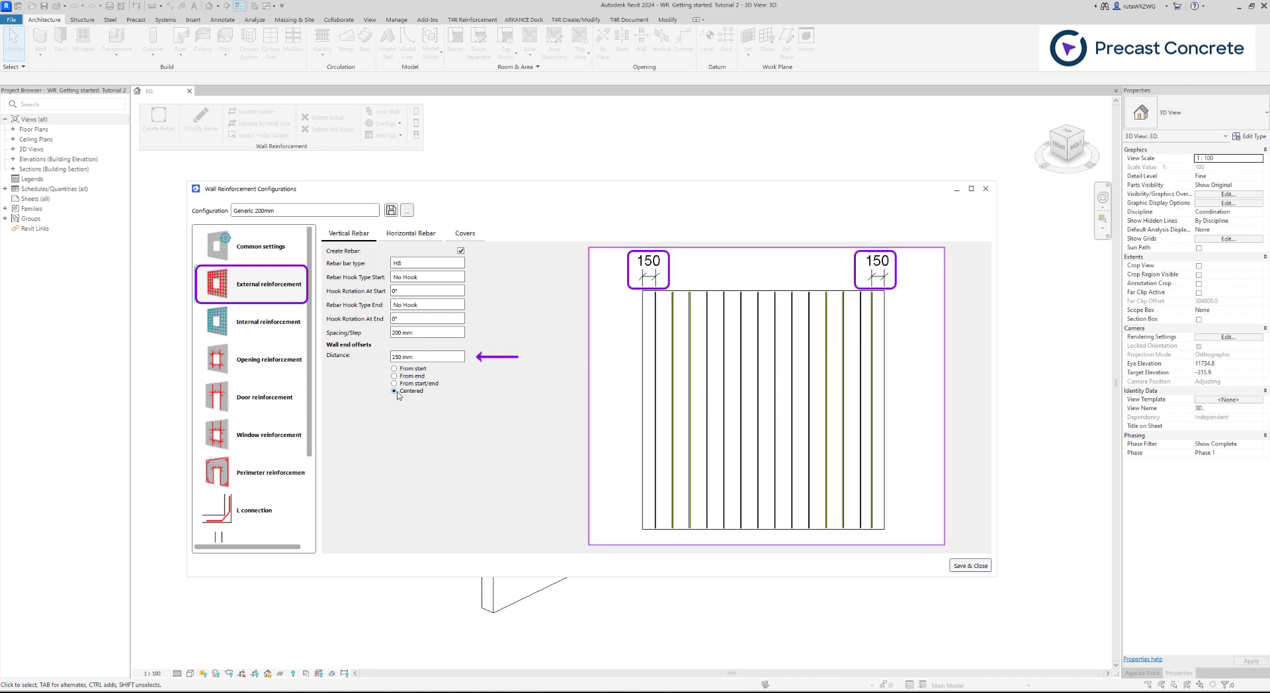
Set the external horizontal rebar to H8 bars centred between wall ends
click(410, 235)
click(442, 263)
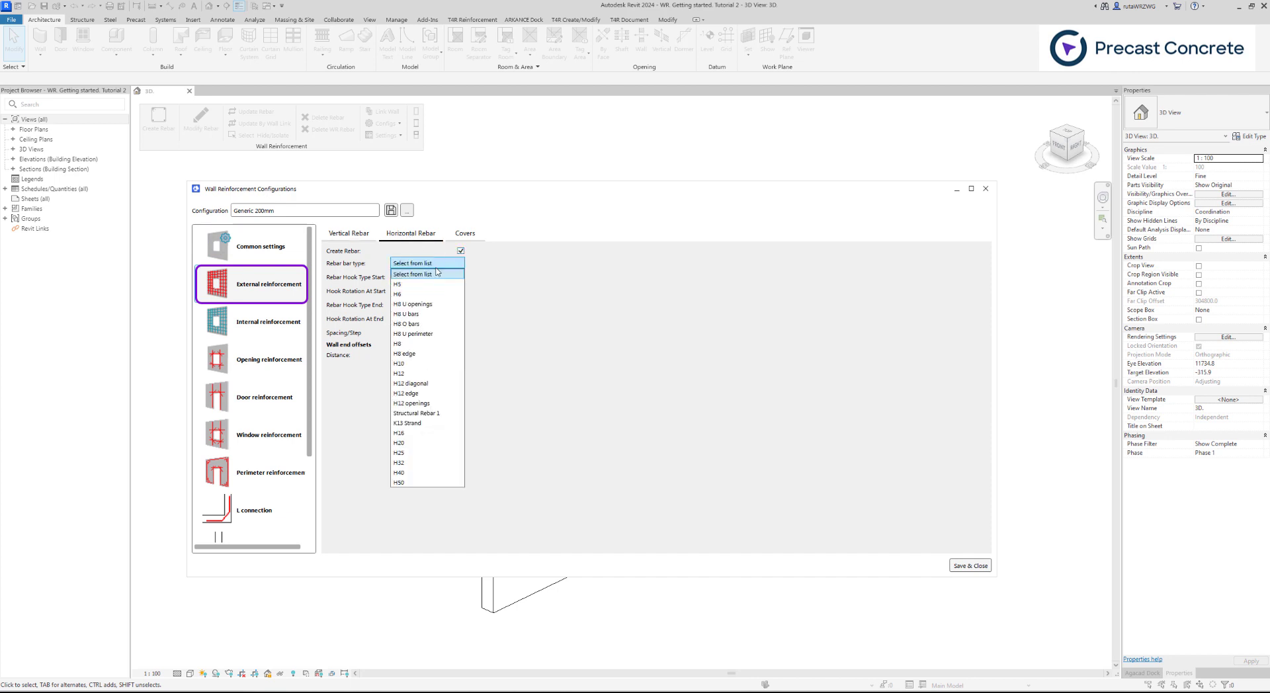
click(415, 344)
click(394, 391)
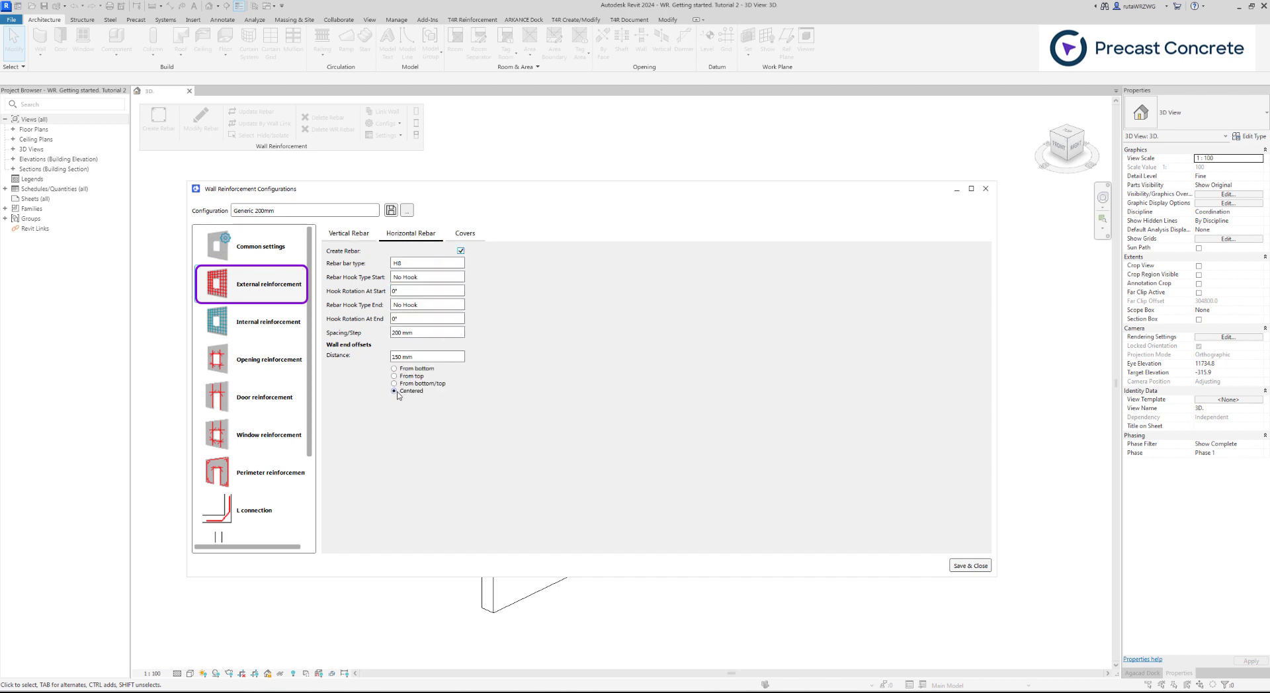
click(470, 237)
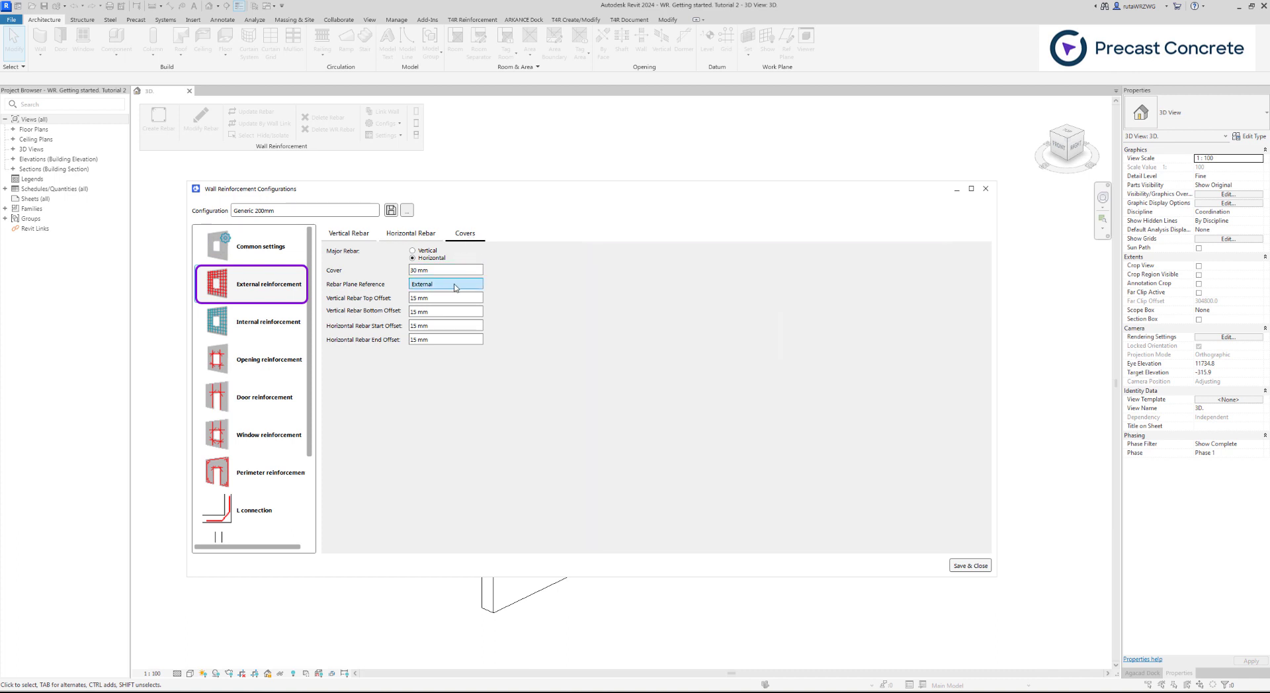
Keep External as rebar plane reference and set vertical top and bottom offsets to 25 mm
click(455, 287)
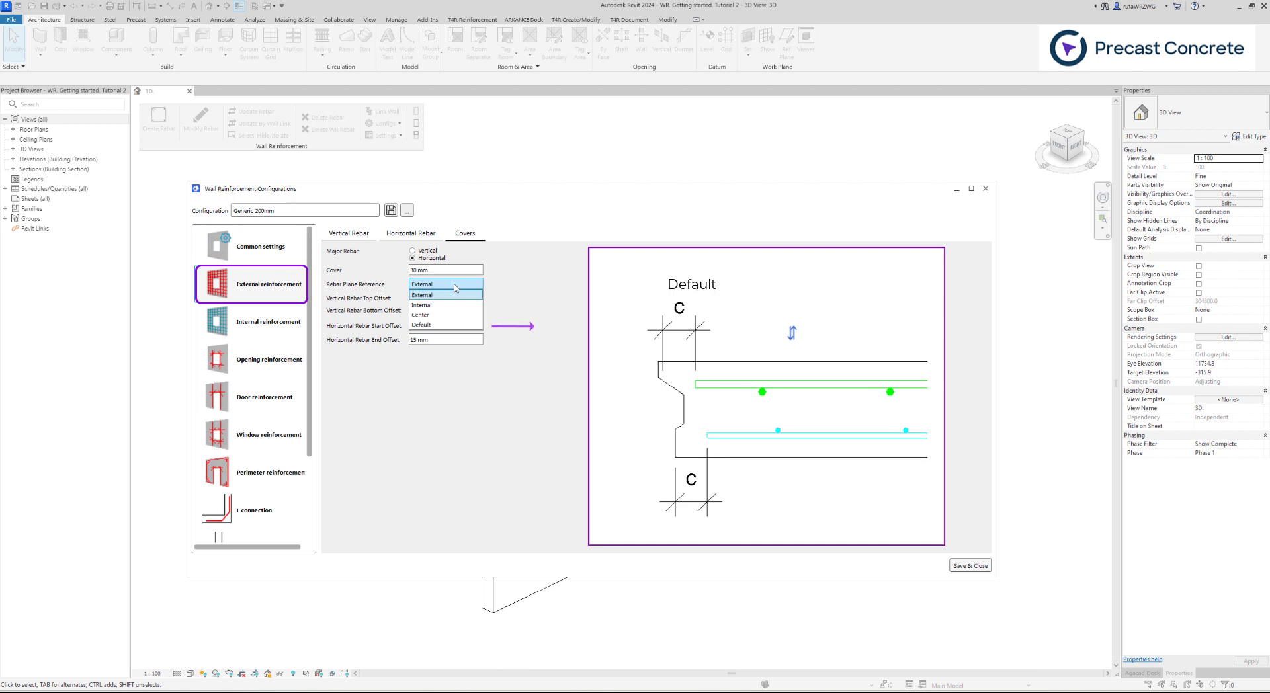
click(455, 287)
key(Tab)
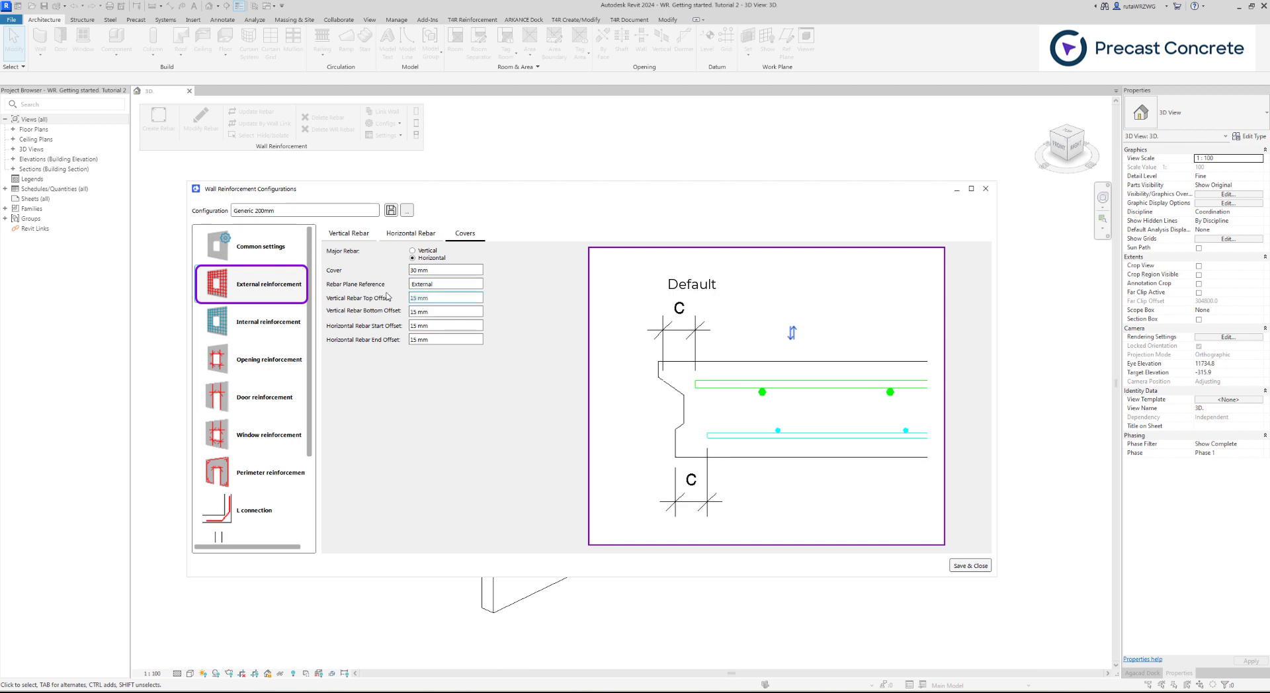
double_click(414, 298)
text(25)
double_click(414, 312)
text(25)
Set the horizontal start and end offsets to 25 mm
key(Tab)
double_click(414, 325)
text(25)
double_click(414, 340)
text(25)
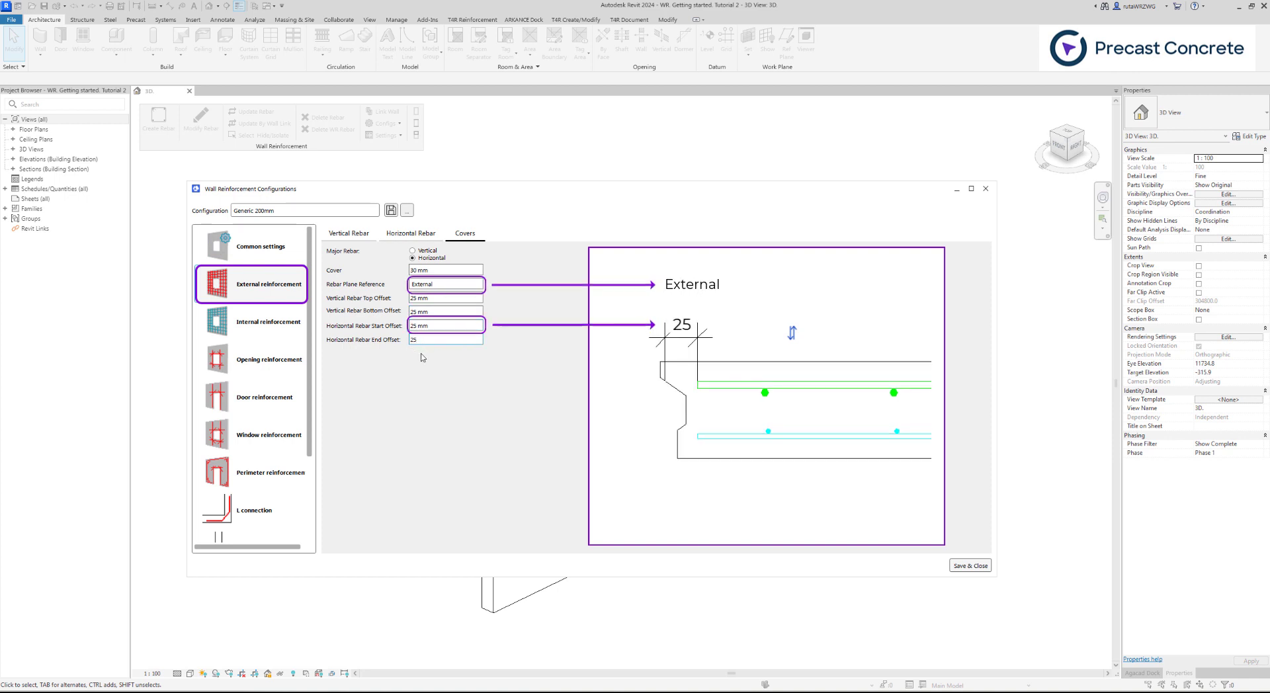